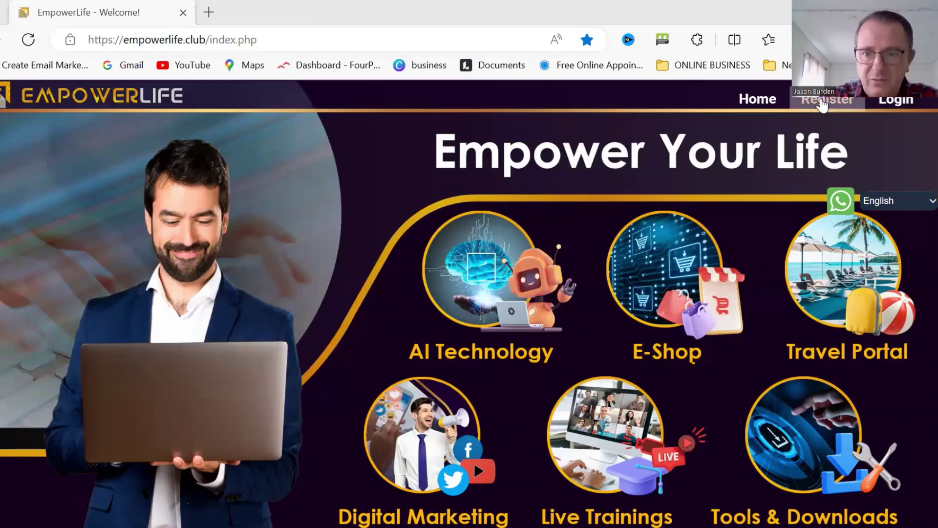
pyautogui.scroll(-4, 669, 315)
pyautogui.scroll(-2, 669, 315)
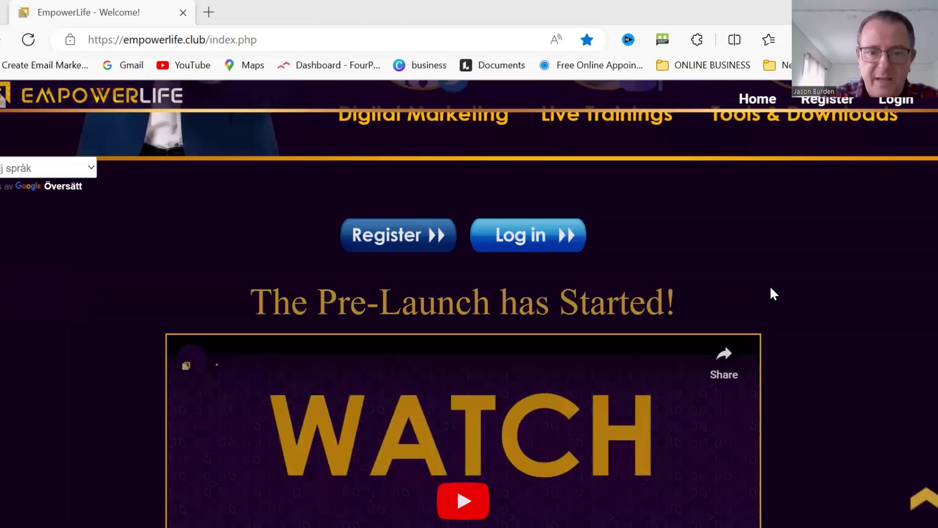
pyautogui.scroll(-3, 770, 289)
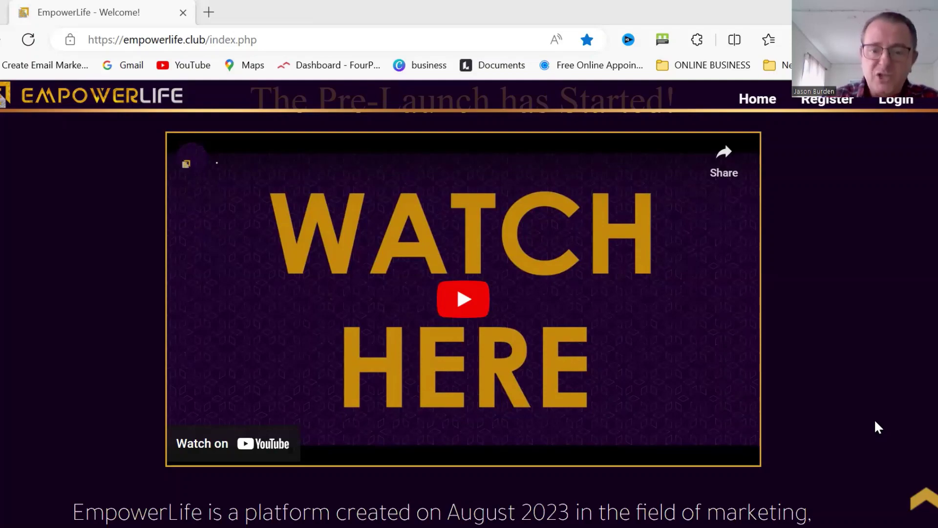
pyautogui.scroll(-2, 877, 426)
pyautogui.scroll(-3, 878, 427)
pyautogui.scroll(-2, 877, 427)
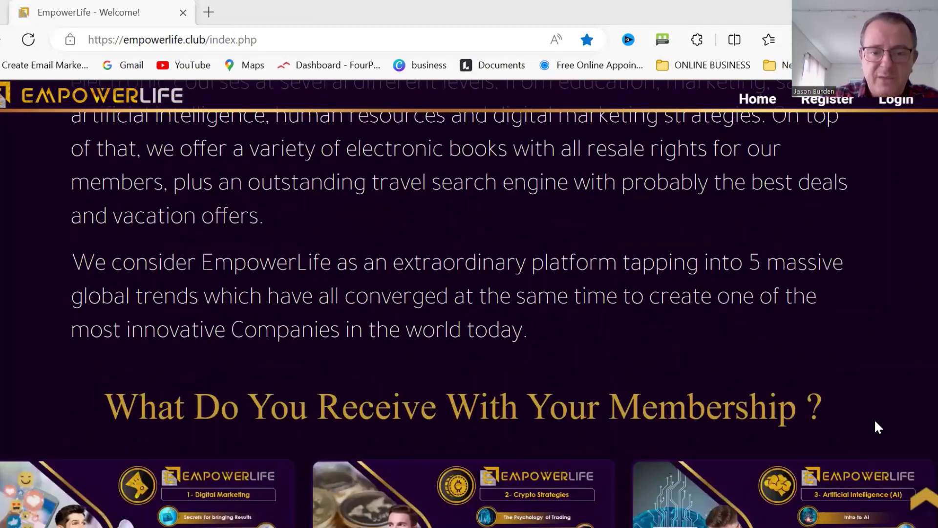
pyautogui.scroll(-3, 877, 427)
pyautogui.scroll(-2, 660, 367)
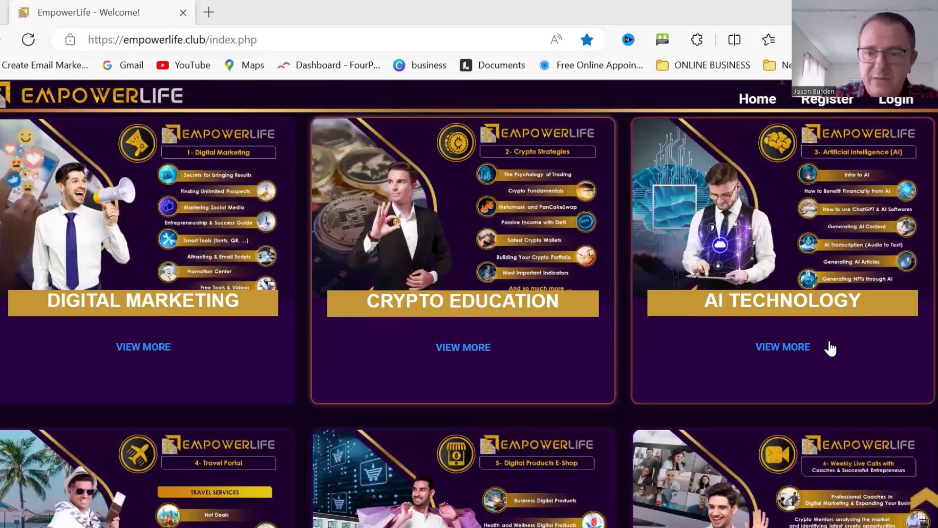
pyautogui.scroll(-1, 846, 350)
pyautogui.scroll(-2, 822, 350)
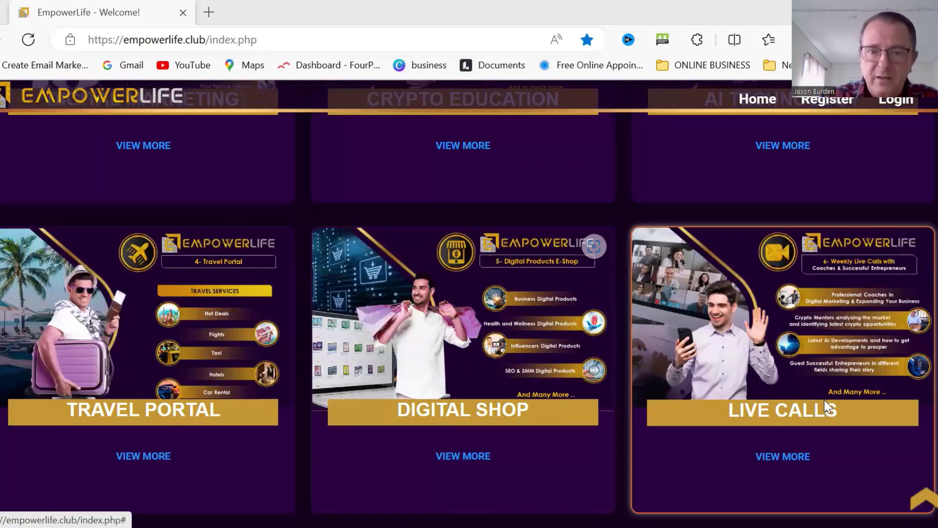
pyautogui.scroll(6, 827, 404)
pyautogui.scroll(5, 826, 404)
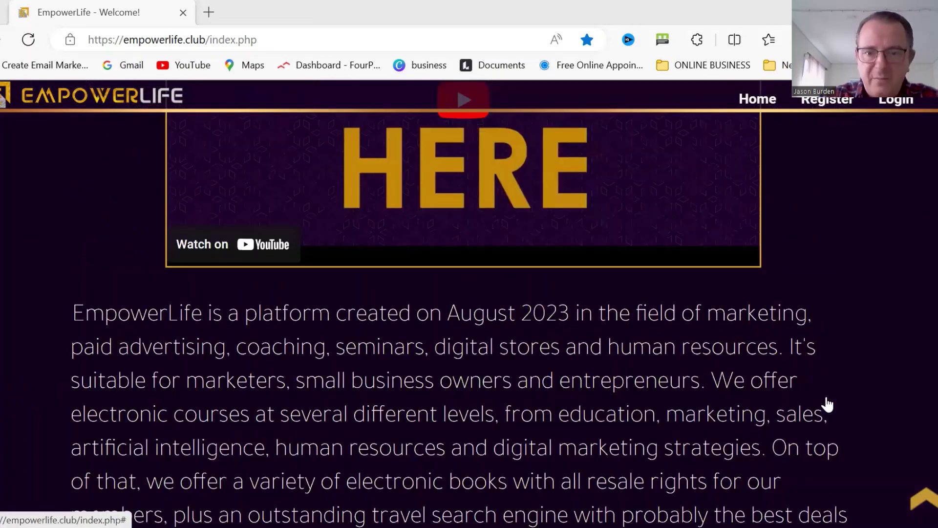
pyautogui.scroll(6, 827, 404)
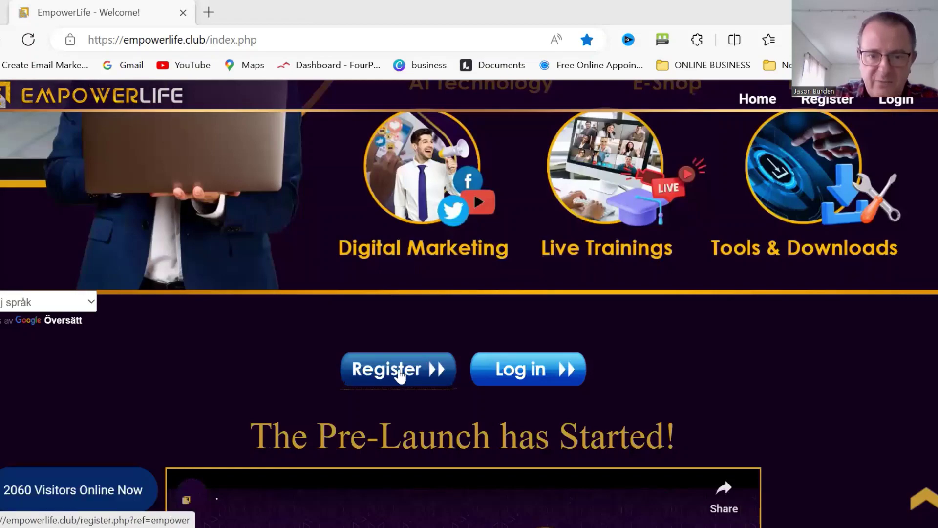
# - Go from the Register form to the member login page and tick the reCAPTCHA checkbox
pyautogui.click(400, 370)
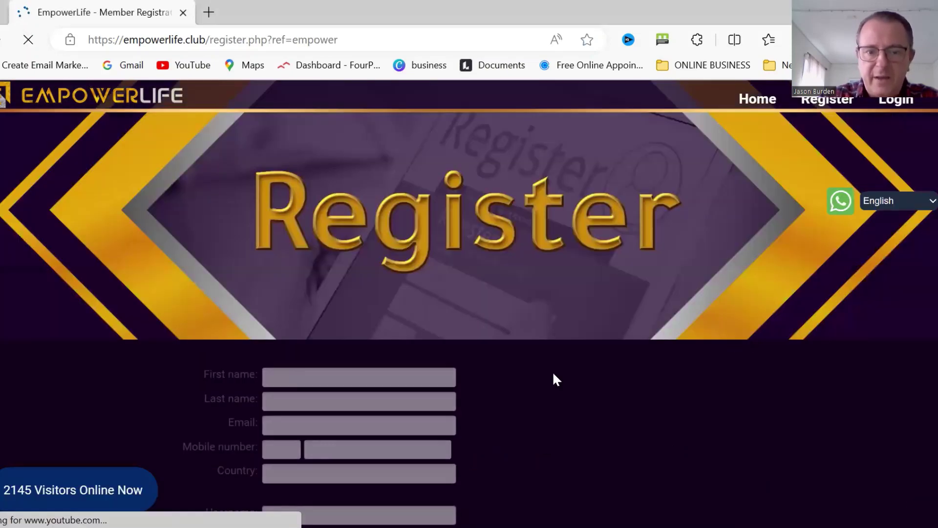
pyautogui.scroll(-5, 452, 370)
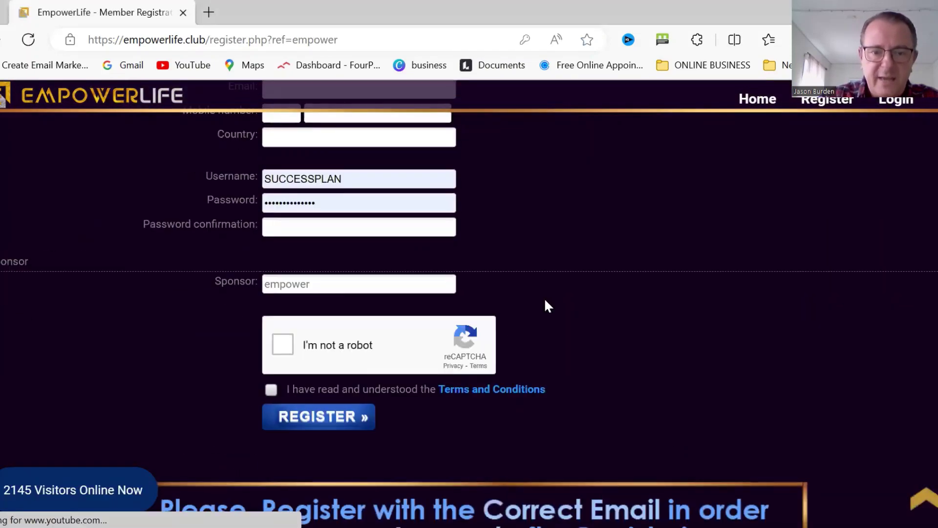
pyautogui.scroll(1, 620, 309)
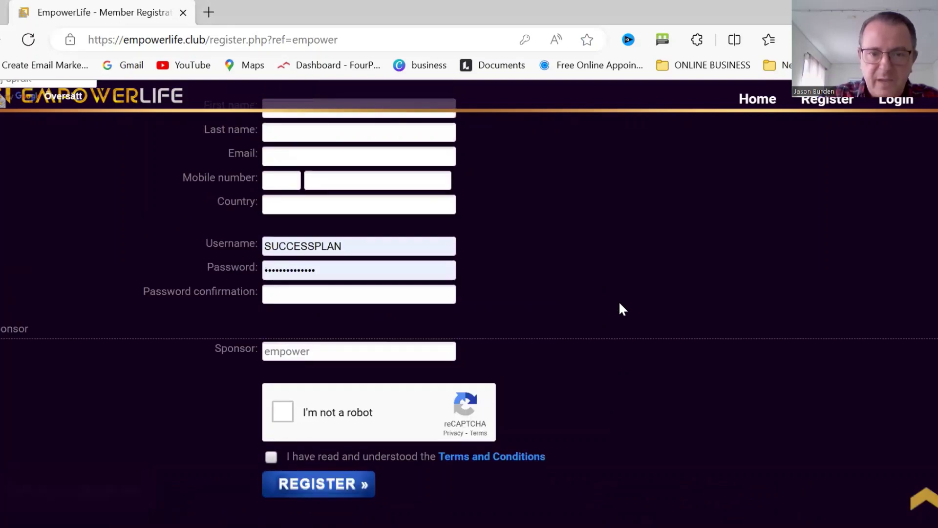
pyautogui.scroll(4, 620, 310)
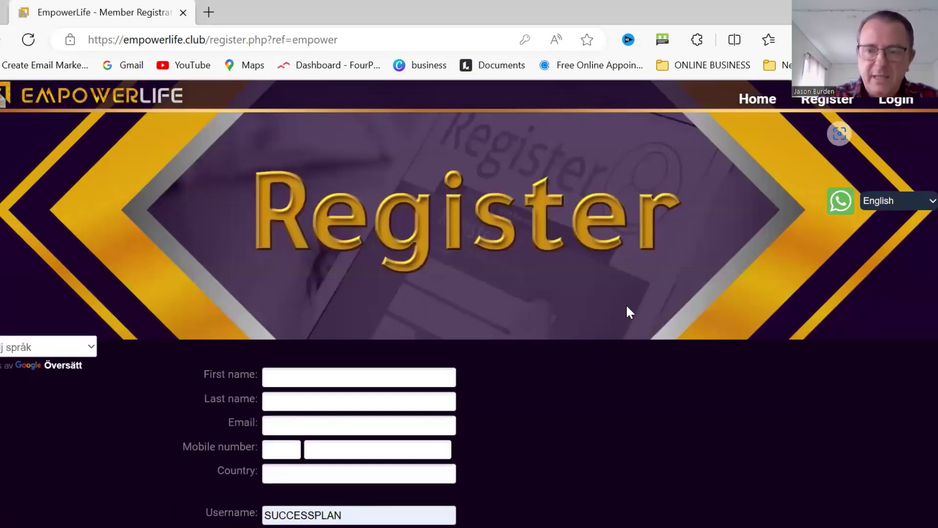
pyautogui.click(911, 104)
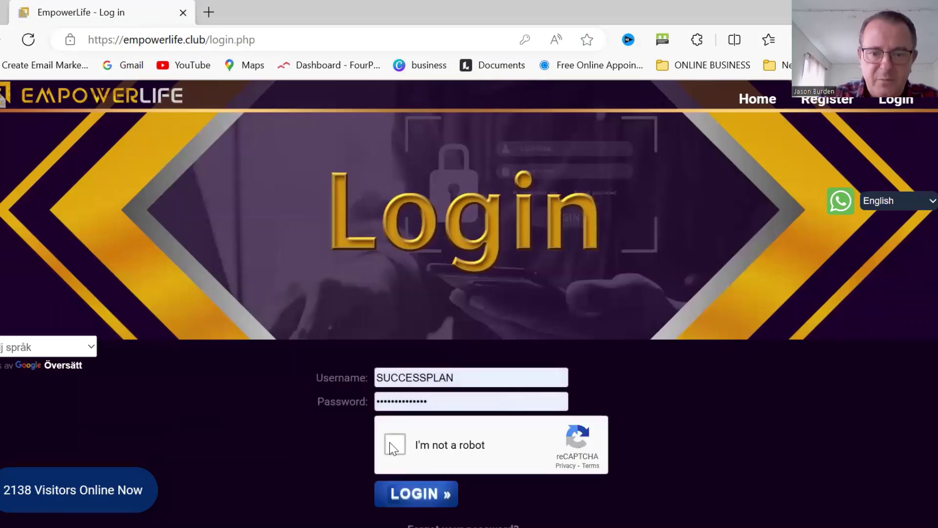
pyautogui.click(390, 442)
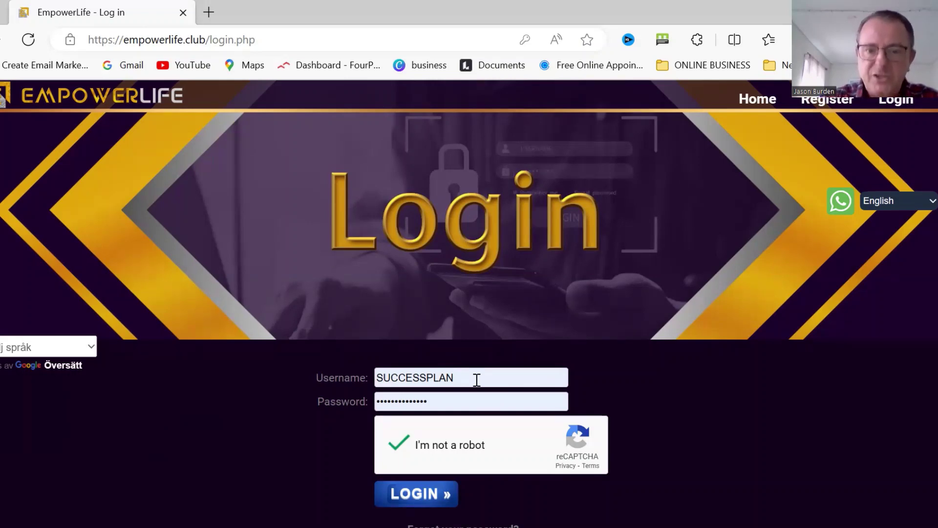
# - Log in and view the members.php dashboard with its $20 balance and Deposit $20 button
pyautogui.click(439, 495)
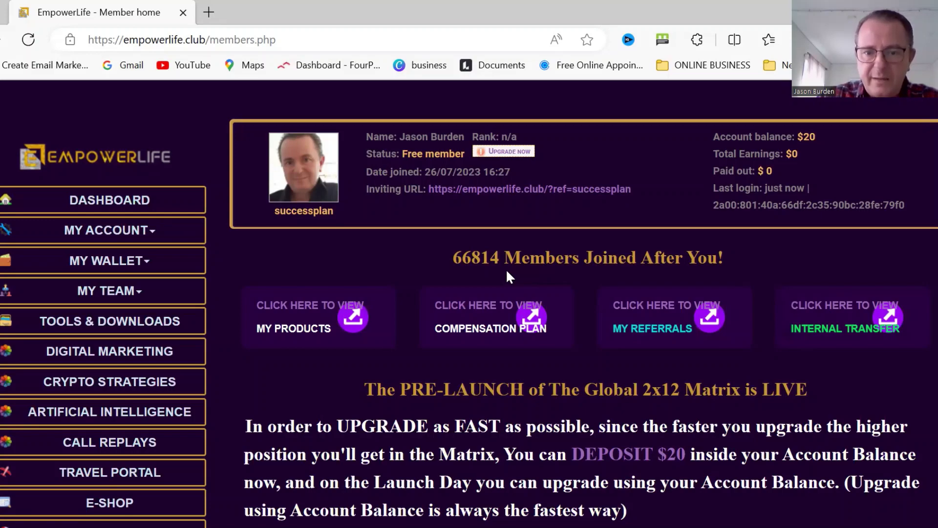
pyautogui.scroll(-1, 506, 270)
pyautogui.scroll(-1, 755, 273)
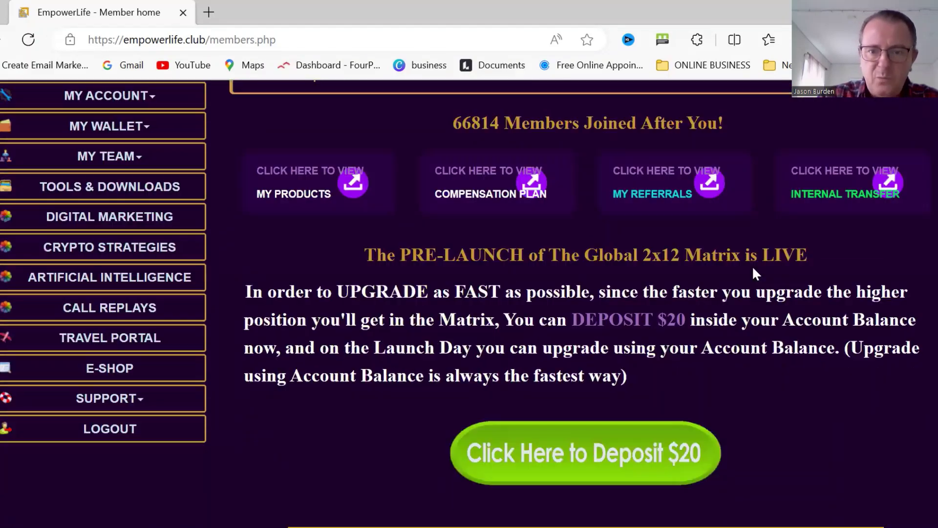
pyautogui.scroll(2, 733, 308)
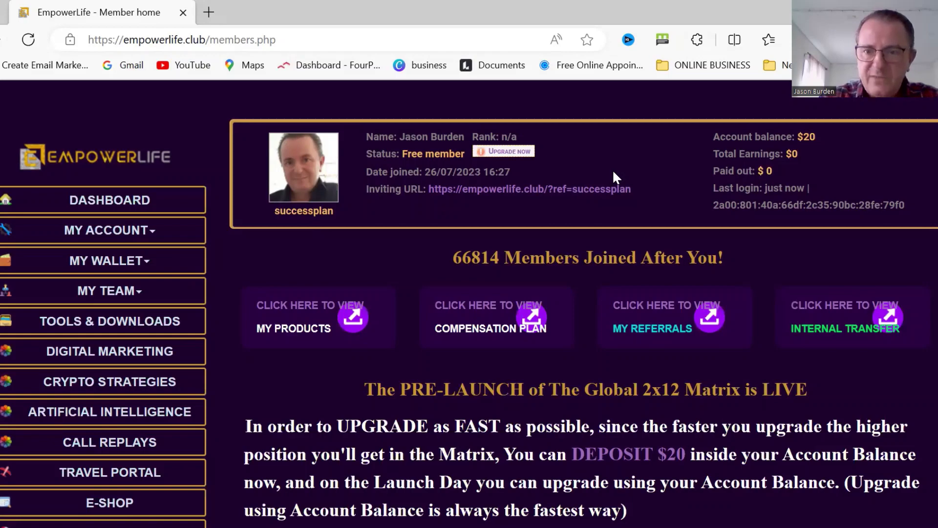
pyautogui.scroll(-2, 689, 228)
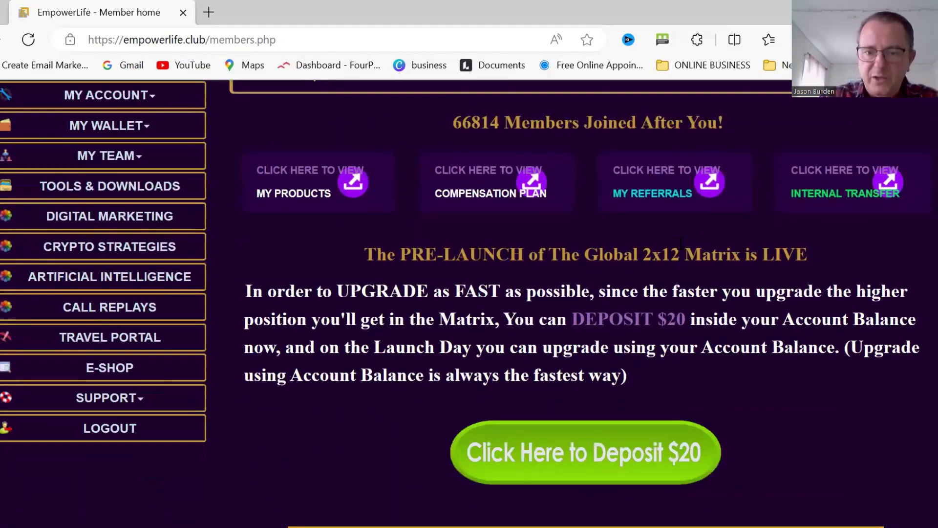
pyautogui.scroll(-2, 733, 255)
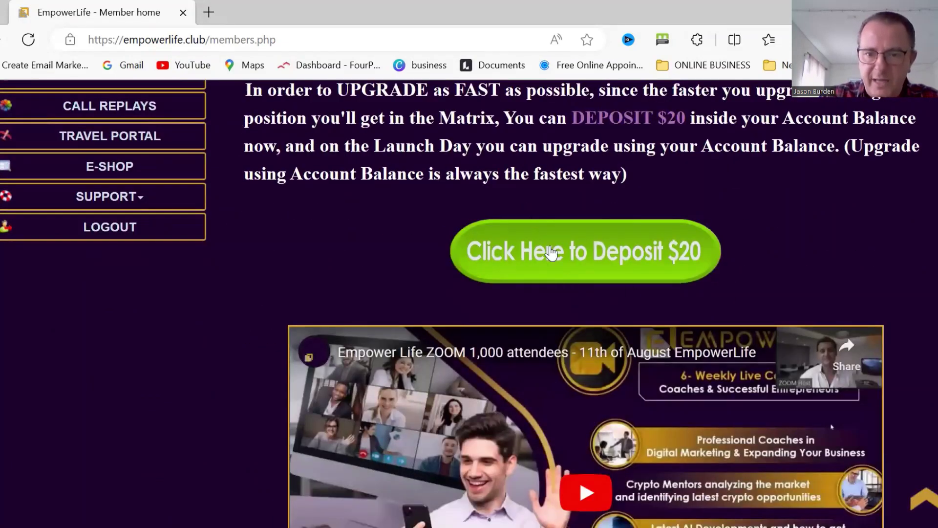
pyautogui.scroll(3, 603, 255)
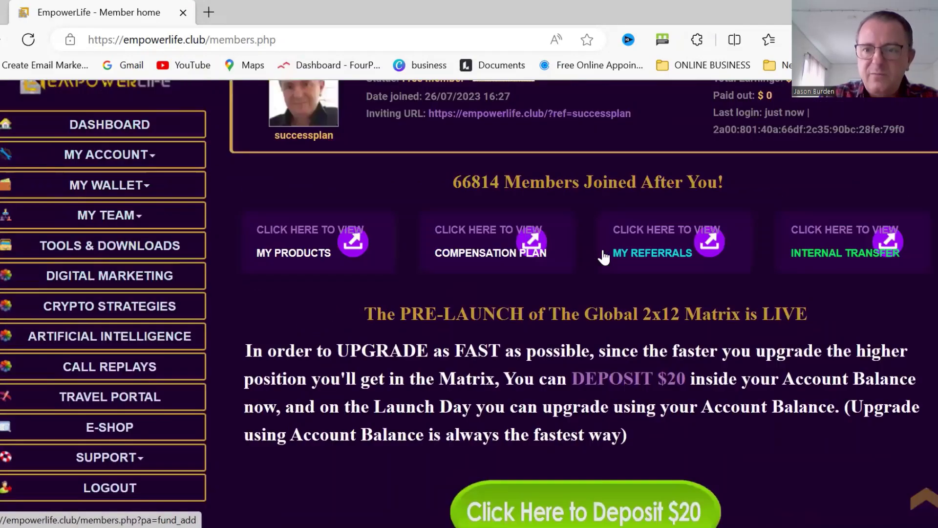
pyautogui.scroll(1, 862, 167)
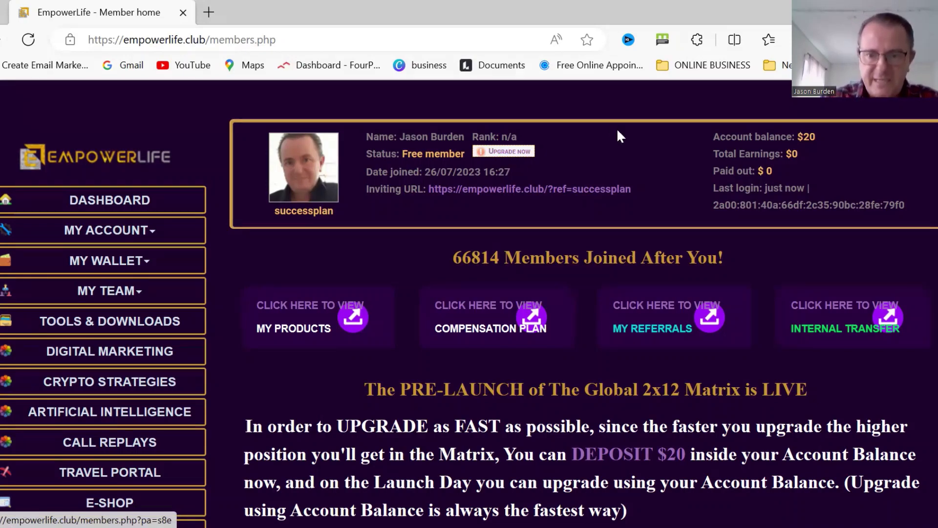
pyautogui.scroll(-2, 608, 235)
pyautogui.scroll(-1, 666, 241)
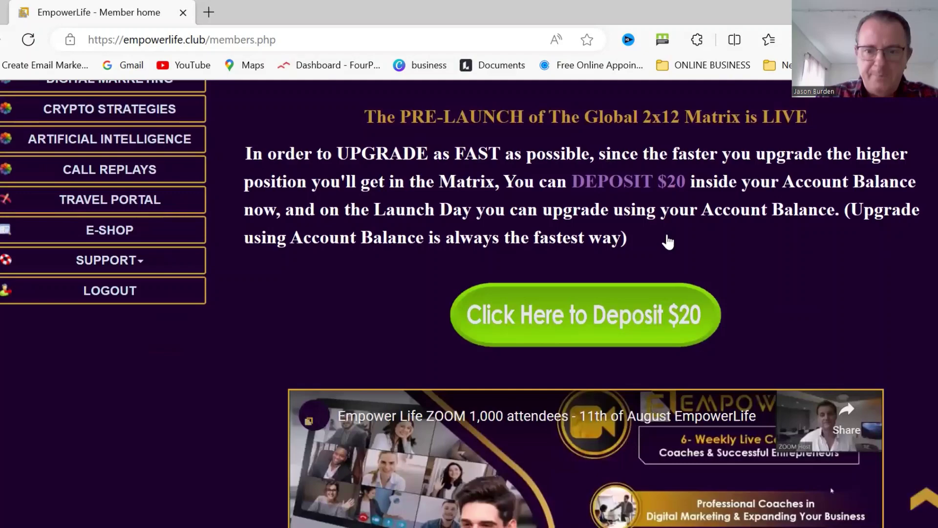
pyautogui.scroll(-3, 667, 241)
pyautogui.scroll(-1, 669, 240)
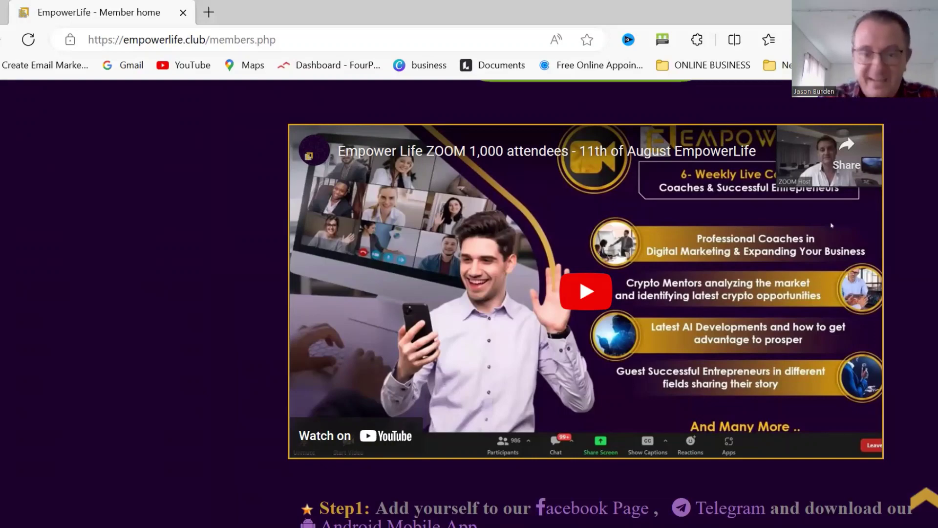
pyautogui.scroll(-4, 675, 235)
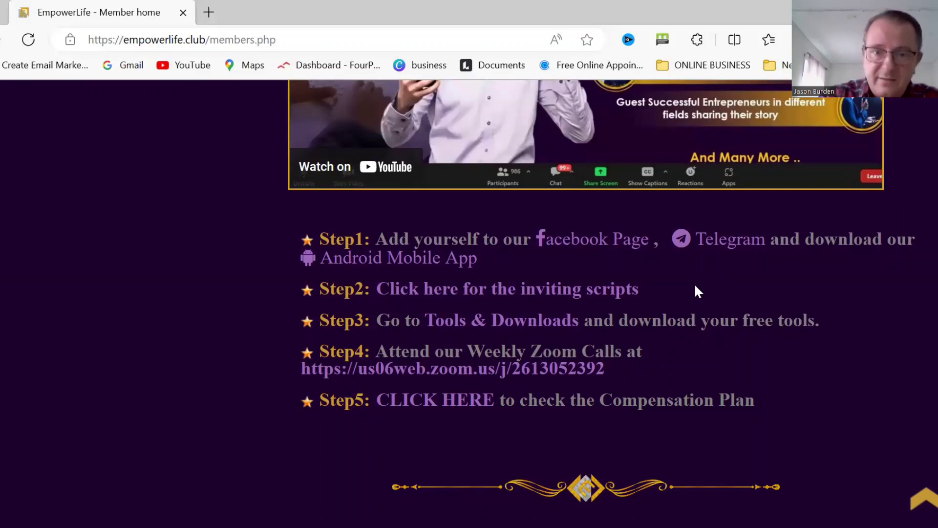
pyautogui.scroll(5, 695, 287)
pyautogui.scroll(10, 696, 291)
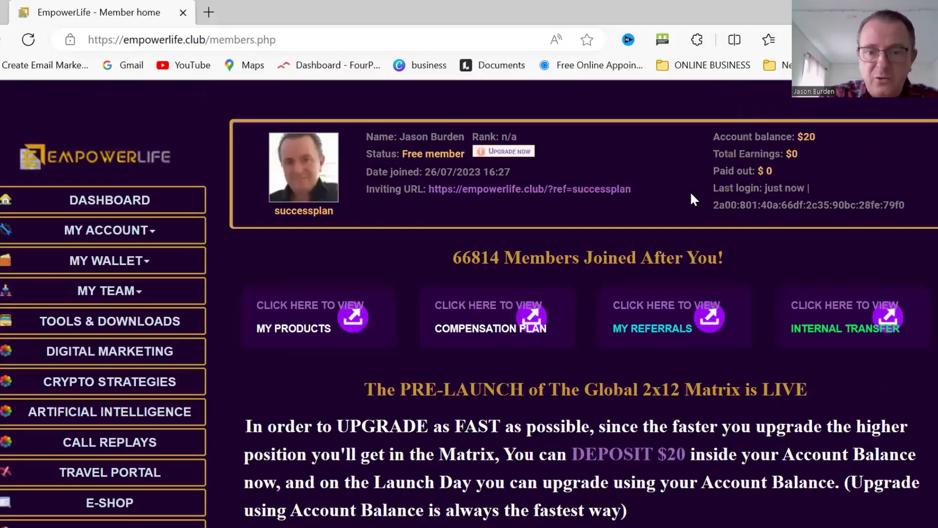
pyautogui.scroll(-4, 625, 189)
pyautogui.scroll(-7, 626, 188)
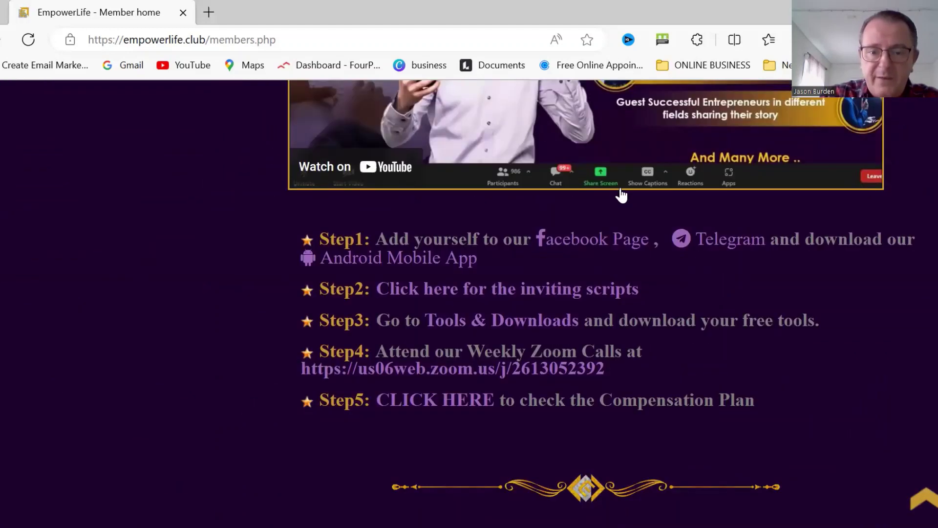
pyautogui.scroll(-2, 620, 195)
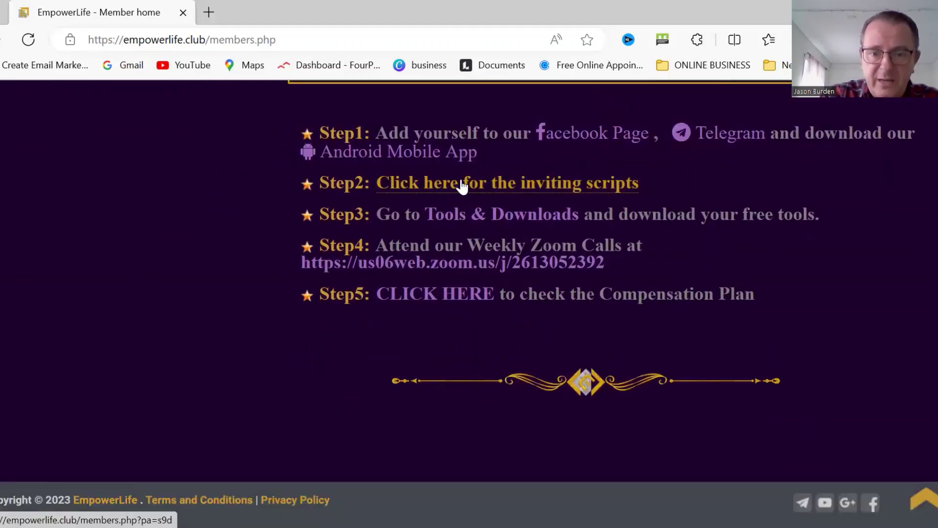
# - Open My Team > Inviting Scripts to show Social Script 1 and Social Script 2
pyautogui.click(461, 183)
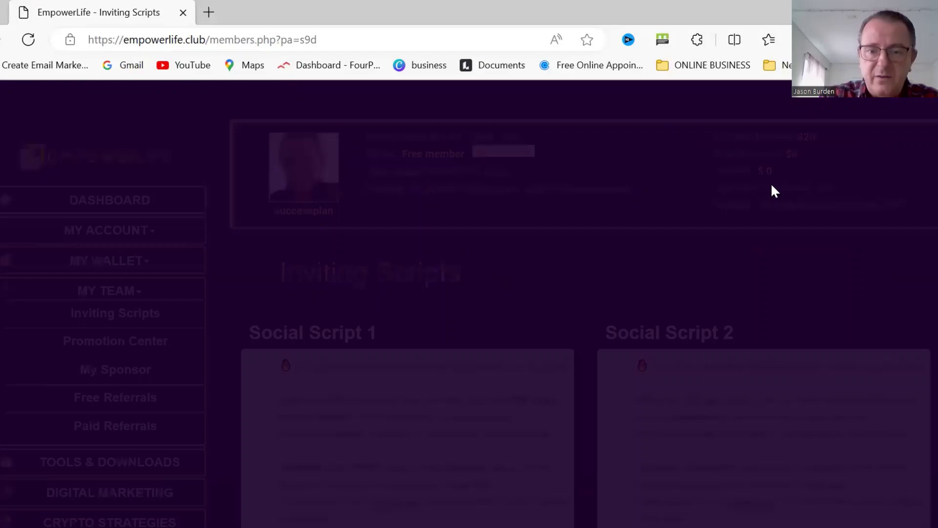
pyautogui.scroll(-3, 589, 265)
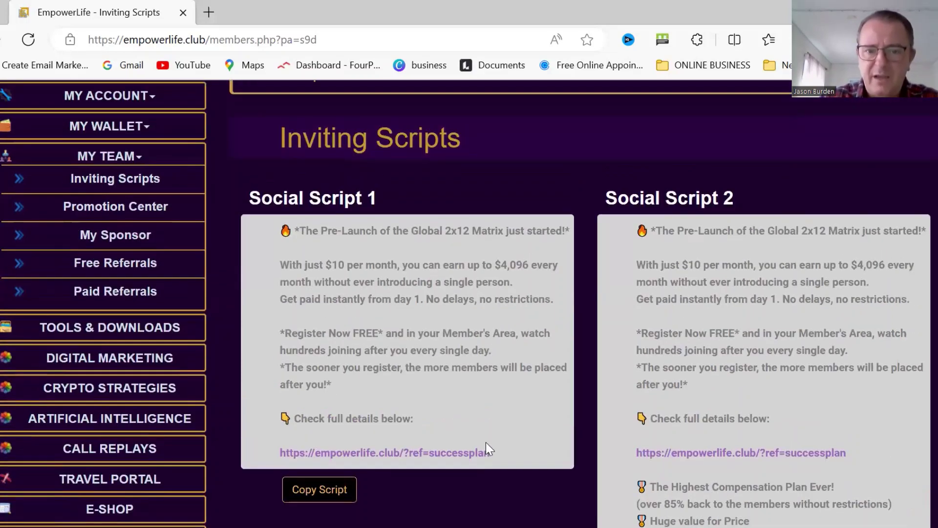
pyautogui.scroll(-2, 488, 448)
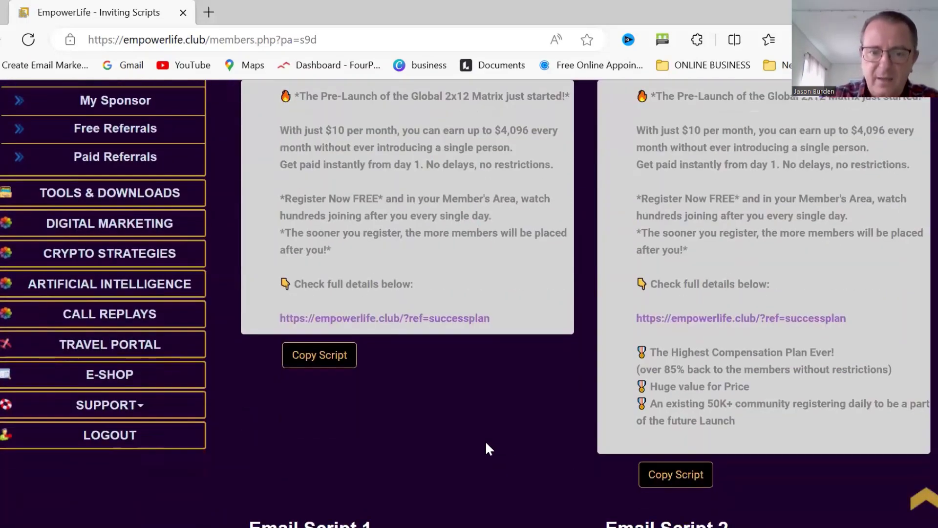
pyautogui.scroll(2, 487, 449)
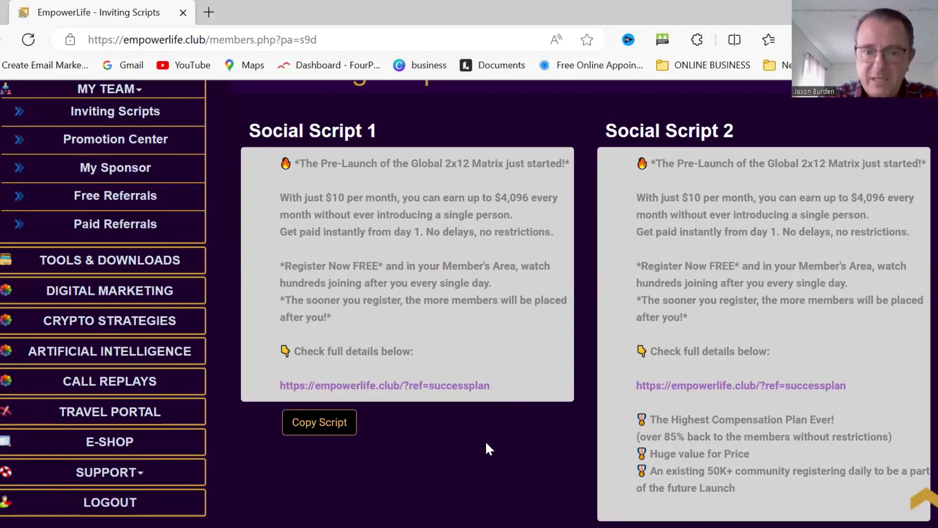
pyautogui.scroll(3, 485, 441)
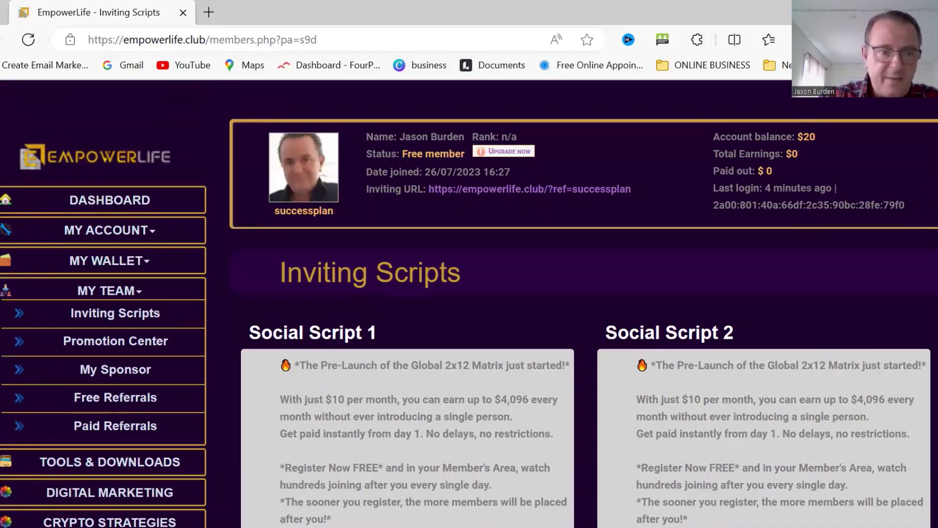
# - Return to members.php and view the Step1–Step5 getting-started list
pyautogui.hotkey('alt', 'Left')
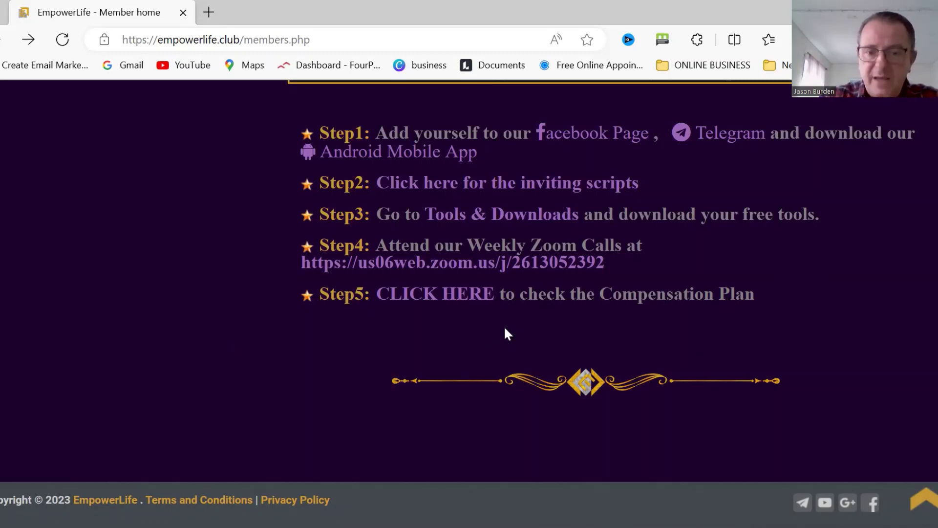
# - Open the Compensation Plan from Step 5 and read down to Infinity Commissions
pyautogui.click(461, 304)
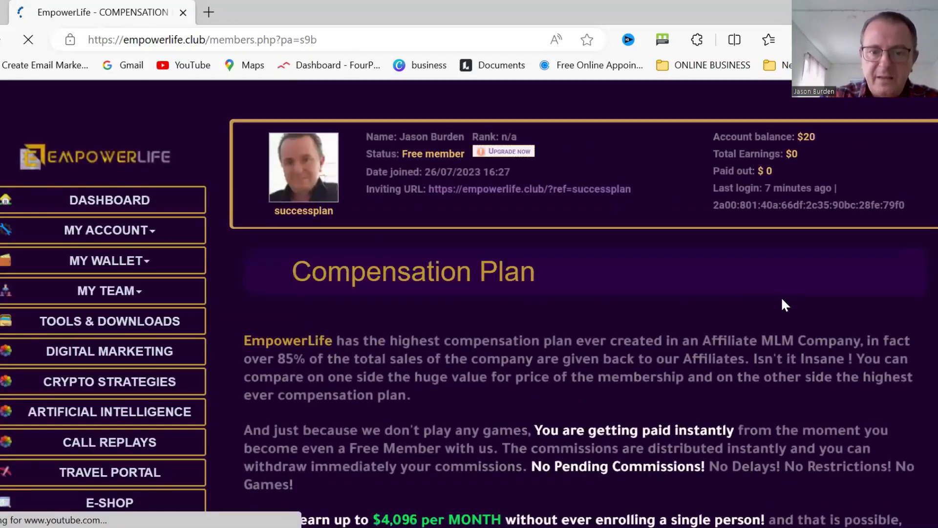
pyautogui.scroll(-1, 780, 303)
pyautogui.scroll(-2, 781, 302)
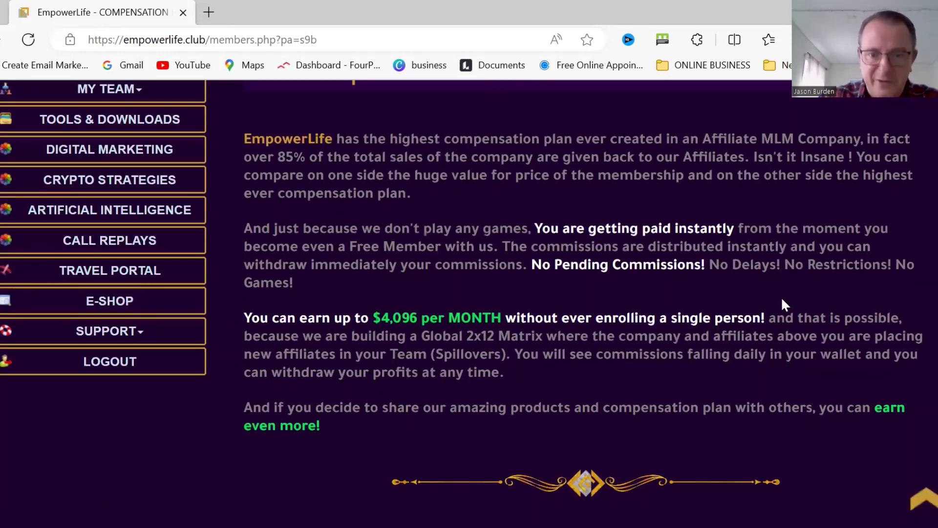
pyautogui.scroll(-1, 781, 302)
pyautogui.scroll(-2, 782, 304)
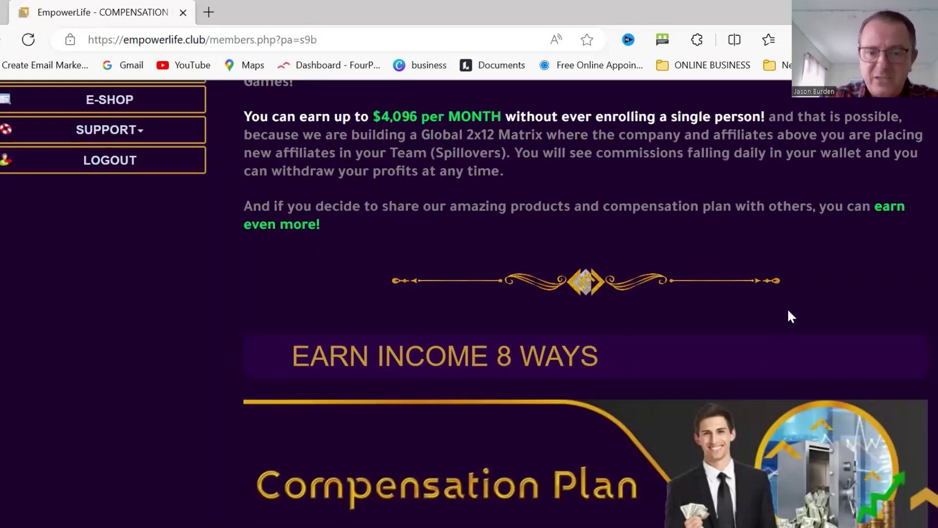
pyautogui.scroll(-1, 789, 315)
pyautogui.scroll(-2, 789, 315)
pyautogui.scroll(-1, 788, 316)
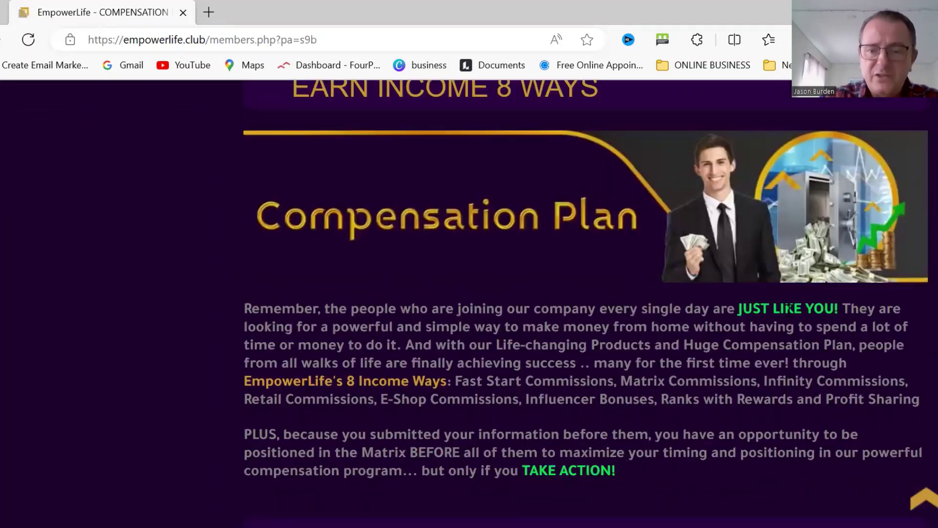
pyautogui.scroll(-2, 788, 307)
pyautogui.scroll(-1, 788, 310)
pyautogui.scroll(-1, 789, 313)
pyautogui.scroll(-1, 790, 315)
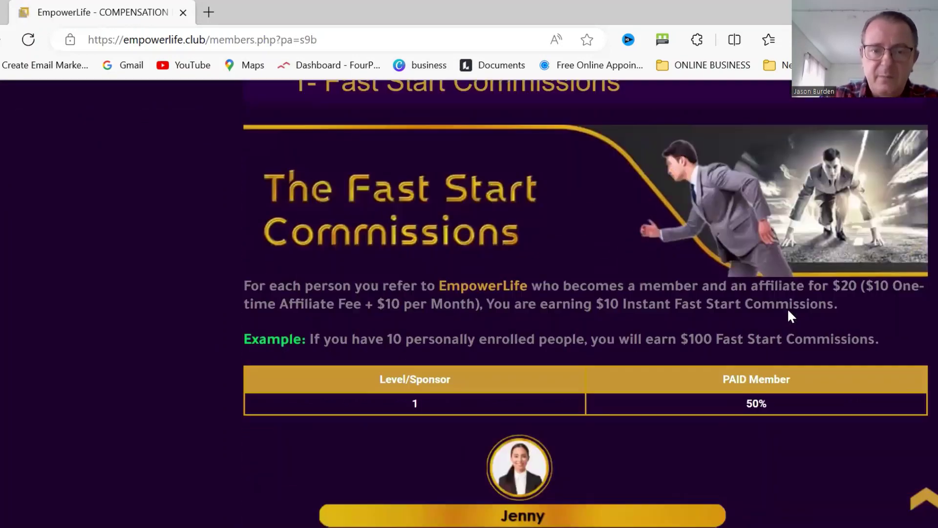
pyautogui.scroll(2, 621, 215)
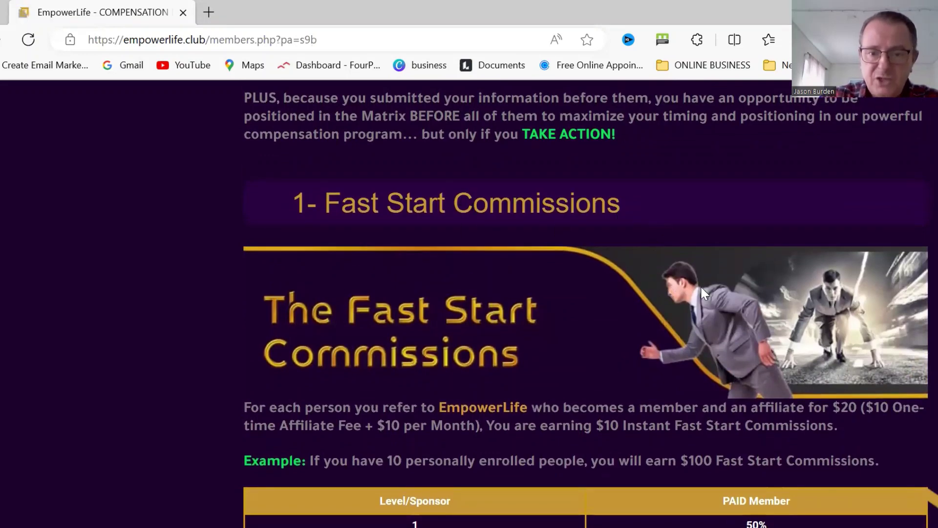
pyautogui.scroll(-1, 700, 286)
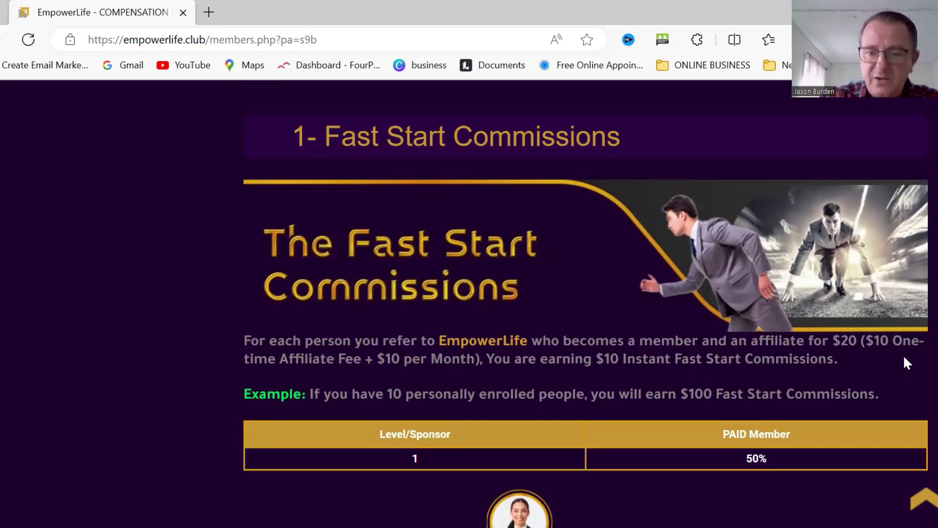
pyautogui.scroll(-4, 900, 357)
pyautogui.scroll(-1, 872, 357)
pyautogui.scroll(-3, 865, 358)
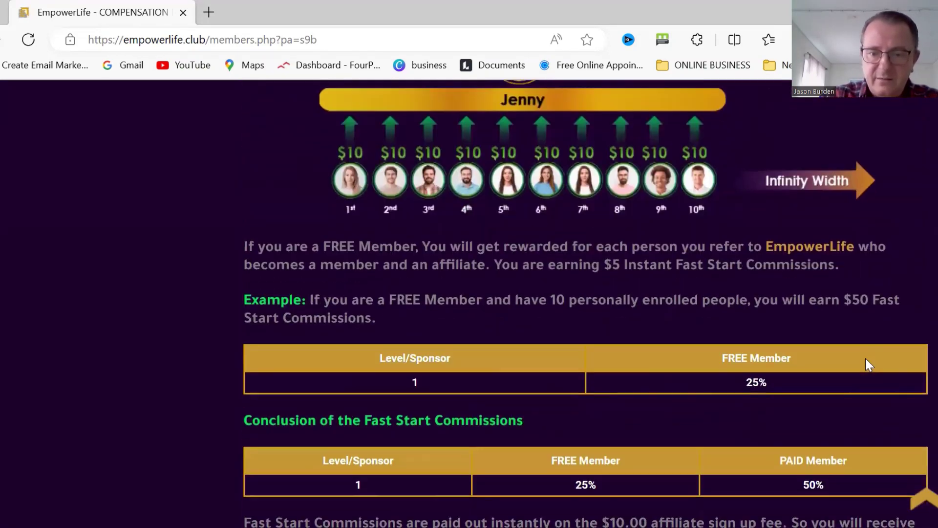
pyautogui.scroll(-1, 866, 361)
pyautogui.scroll(-3, 865, 361)
pyautogui.scroll(-5, 866, 361)
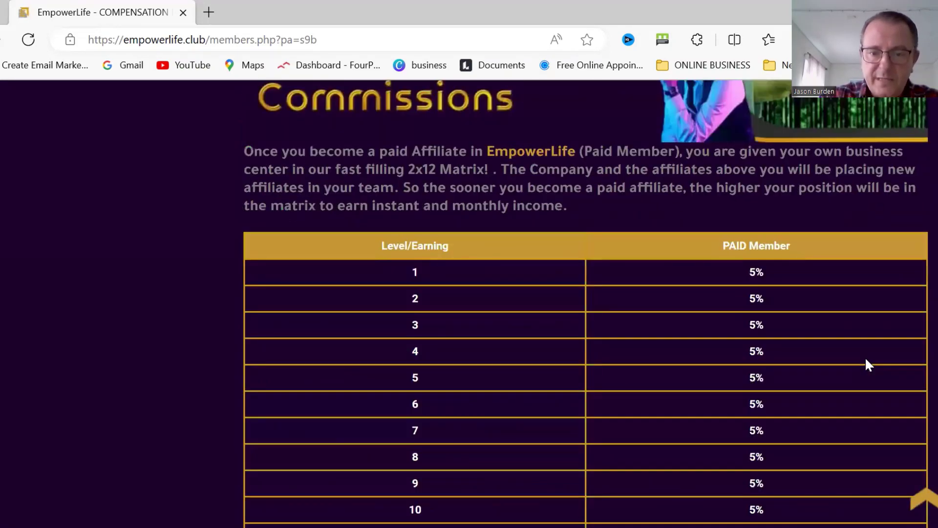
pyautogui.scroll(-5, 866, 359)
pyautogui.scroll(-1, 865, 360)
pyautogui.scroll(-3, 866, 359)
pyautogui.scroll(-4, 866, 360)
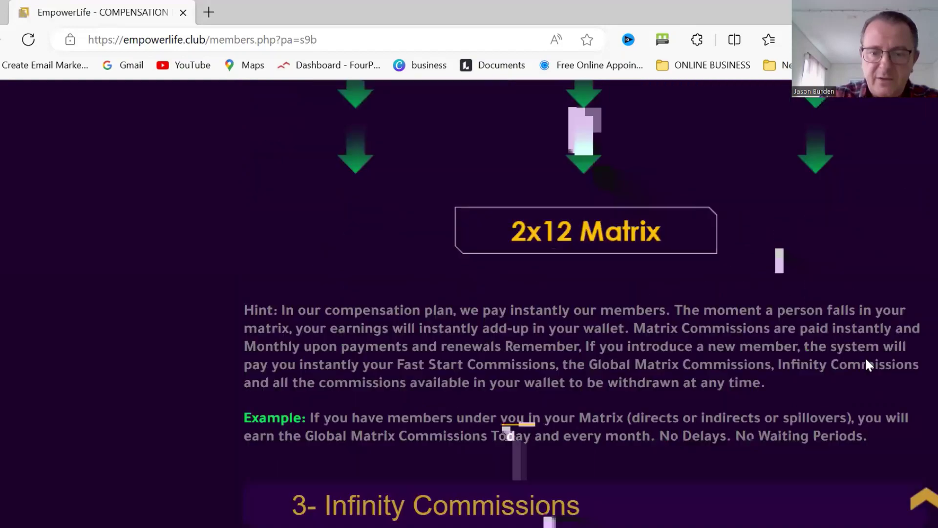
pyautogui.scroll(-4, 865, 365)
pyautogui.scroll(-2, 865, 365)
pyautogui.scroll(-1, 865, 365)
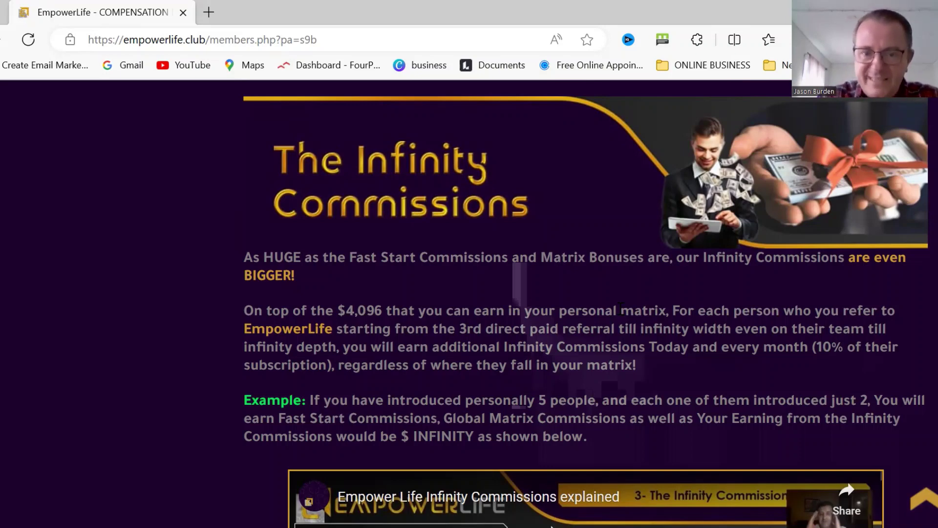
pyautogui.scroll(-3, 620, 300)
pyautogui.scroll(-2, 609, 296)
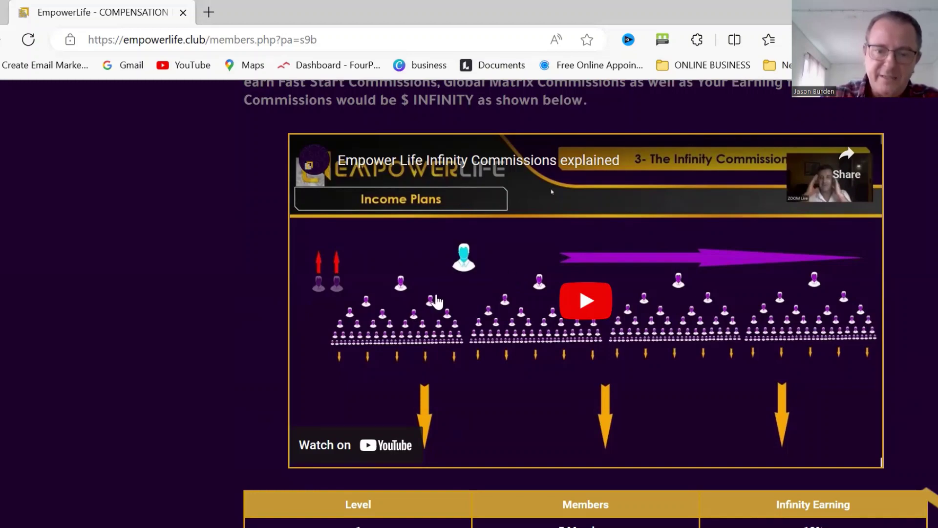
pyautogui.scroll(-8, 433, 301)
pyautogui.scroll(5, 423, 306)
pyautogui.scroll(5, 423, 307)
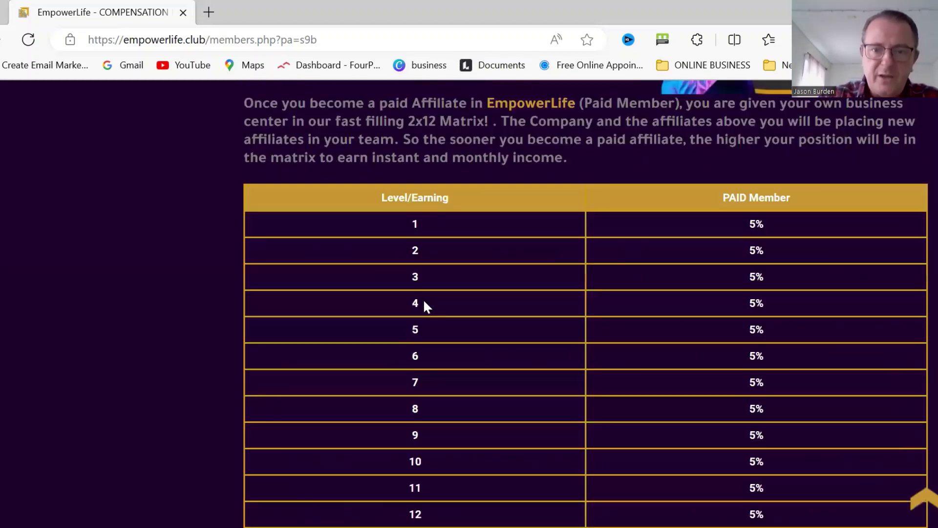
pyautogui.scroll(5, 423, 307)
pyautogui.scroll(5, 423, 306)
pyautogui.scroll(2, 423, 298)
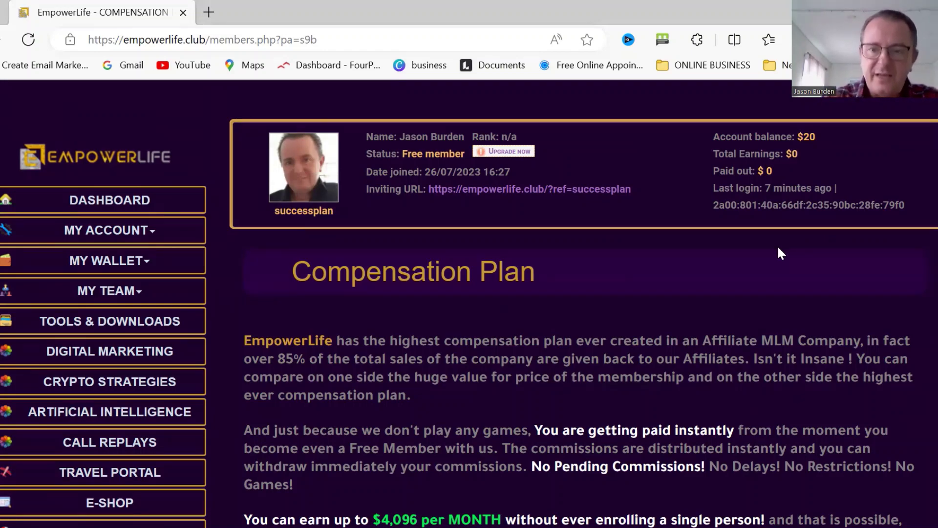
pyautogui.scroll(-2, 776, 245)
pyautogui.scroll(-3, 683, 274)
pyautogui.scroll(-4, 678, 300)
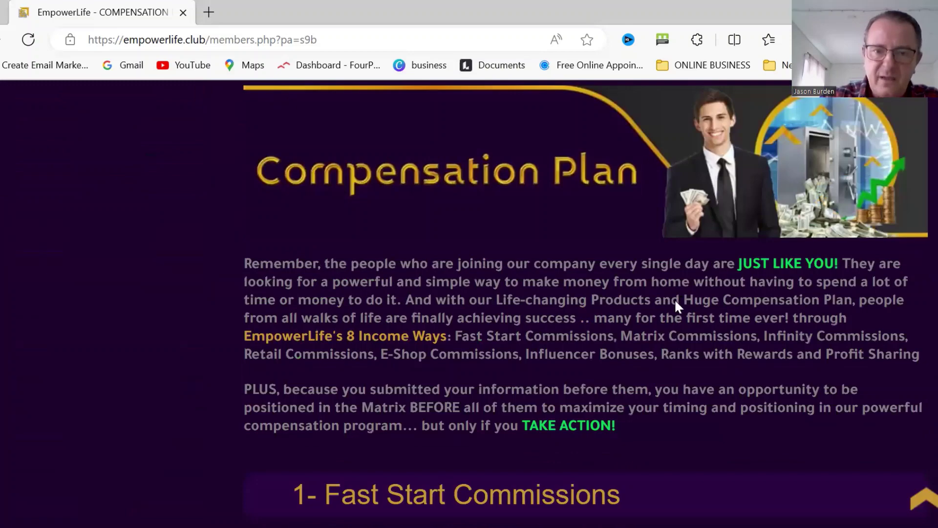
pyautogui.scroll(10, 220, 236)
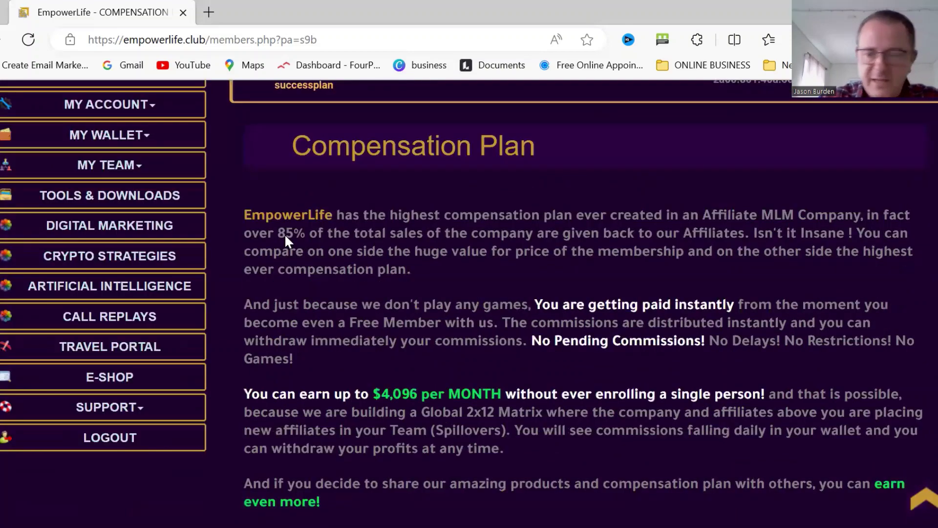
# - Go back from the Compensation Plan to Member home and its Deposit $20 button
pyautogui.hotkey('alt', 'Left')
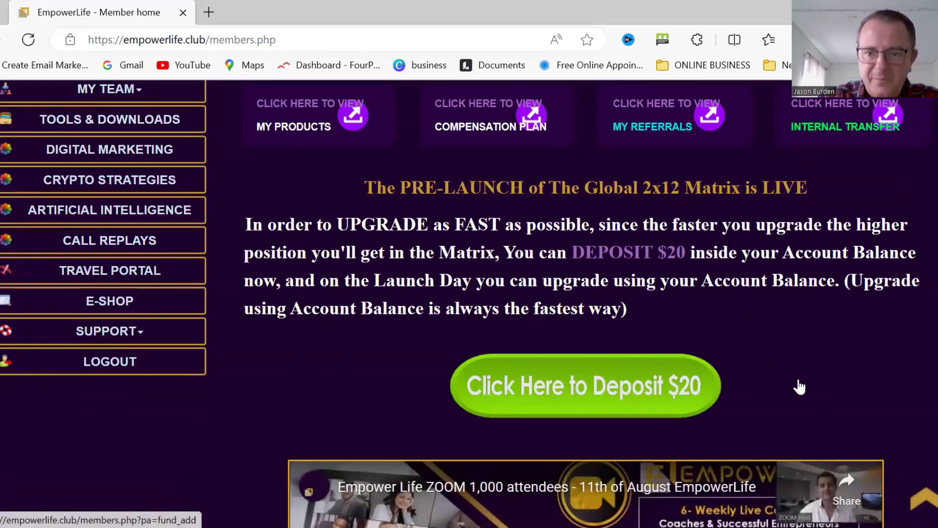
# - On the Deposit Funds form, enter amount 20, pass reCAPTCHA and list payment gateways
pyautogui.click(545, 404)
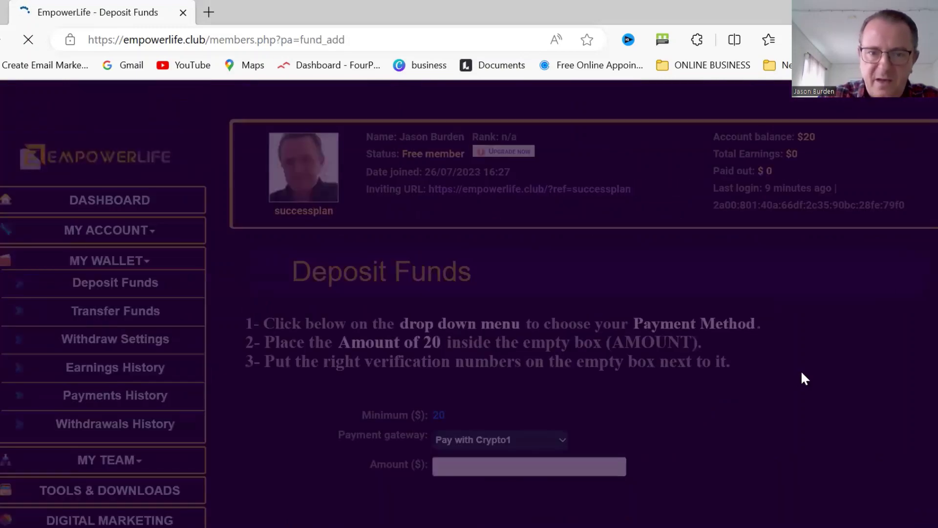
pyautogui.scroll(-2, 782, 343)
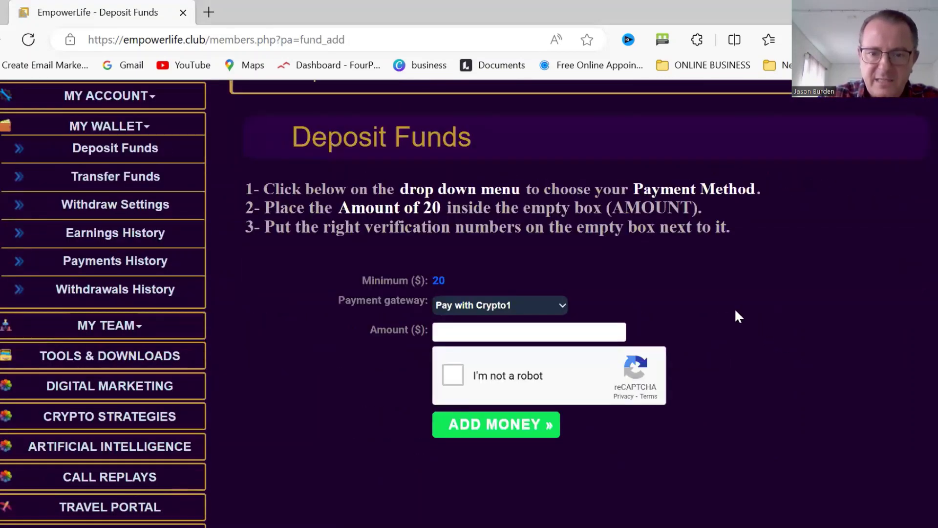
pyautogui.scroll(-1, 738, 317)
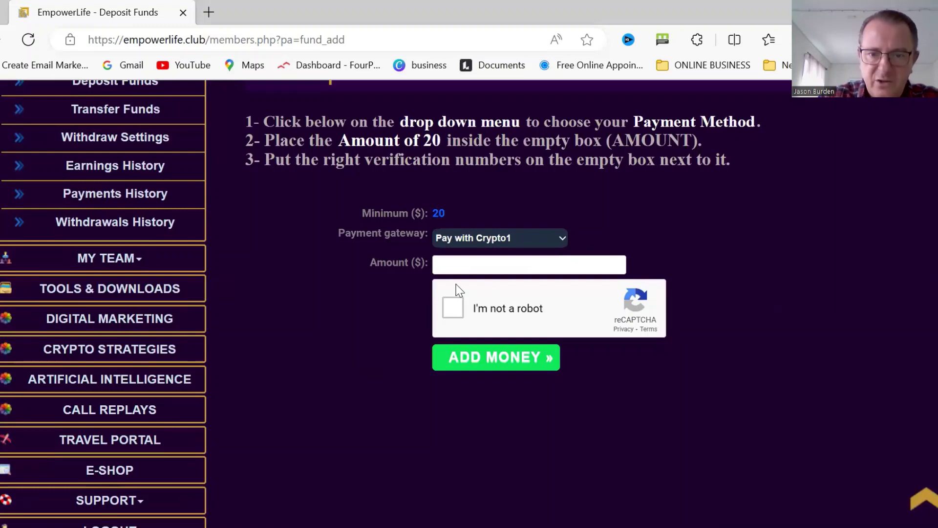
pyautogui.click(452, 268)
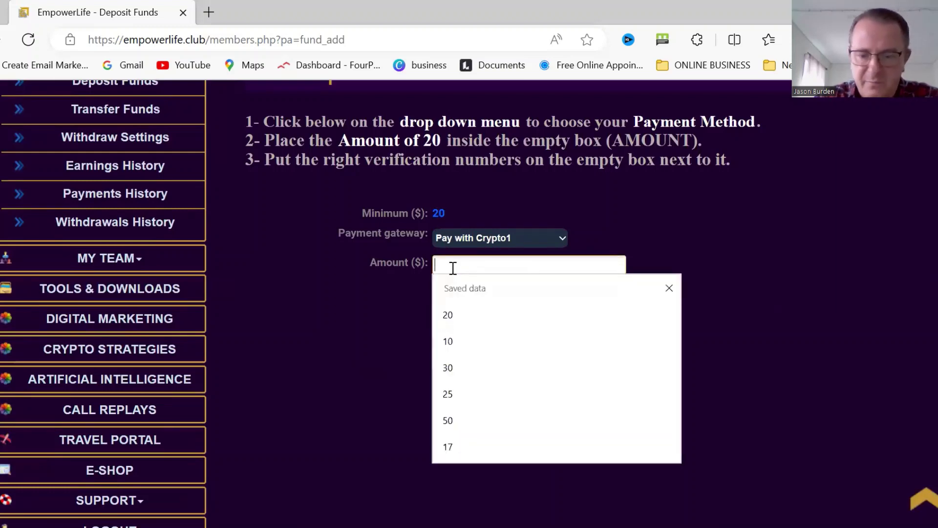
pyautogui.write('20')
pyautogui.click(822, 302)
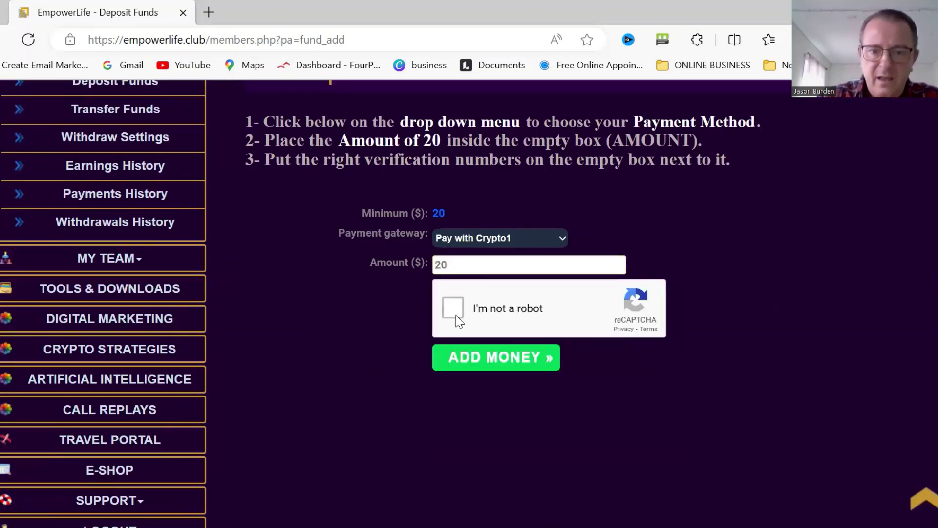
pyautogui.click(453, 308)
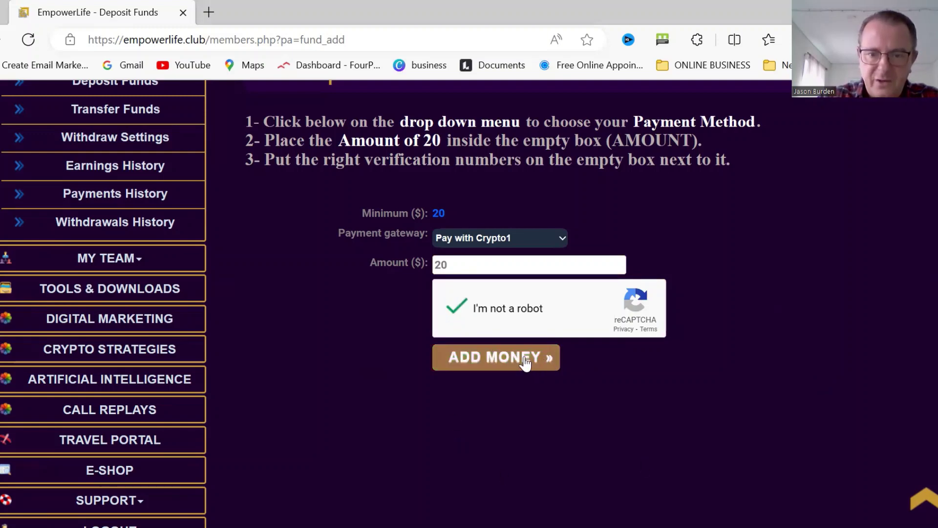
pyautogui.click(561, 237)
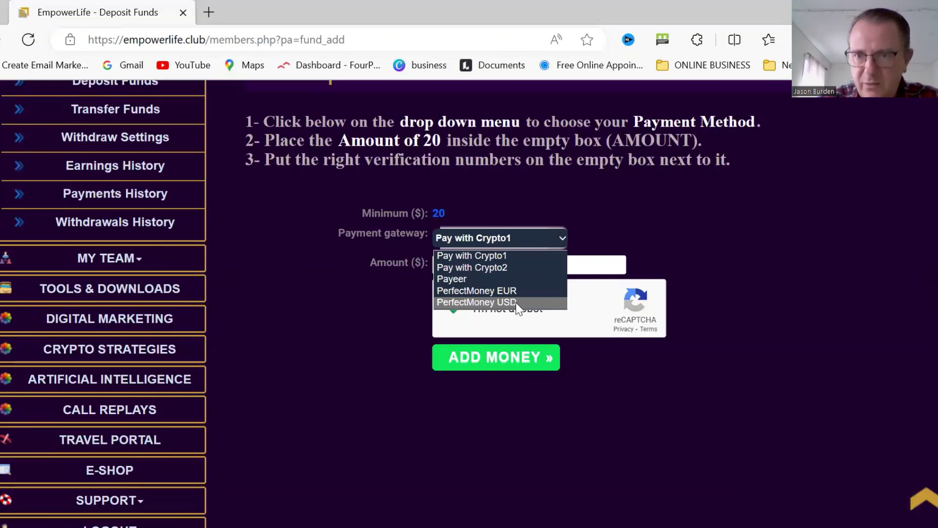
pyautogui.click(825, 278)
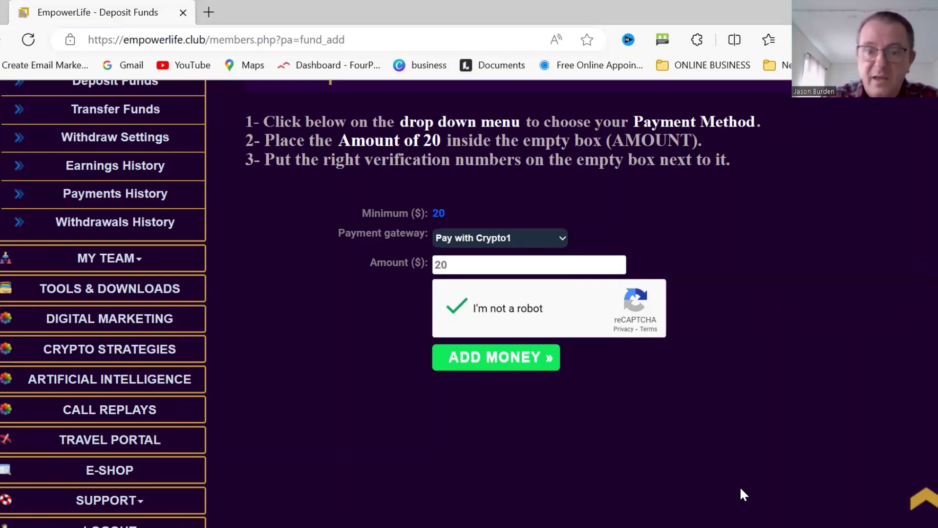
pyautogui.scroll(3, 684, 477)
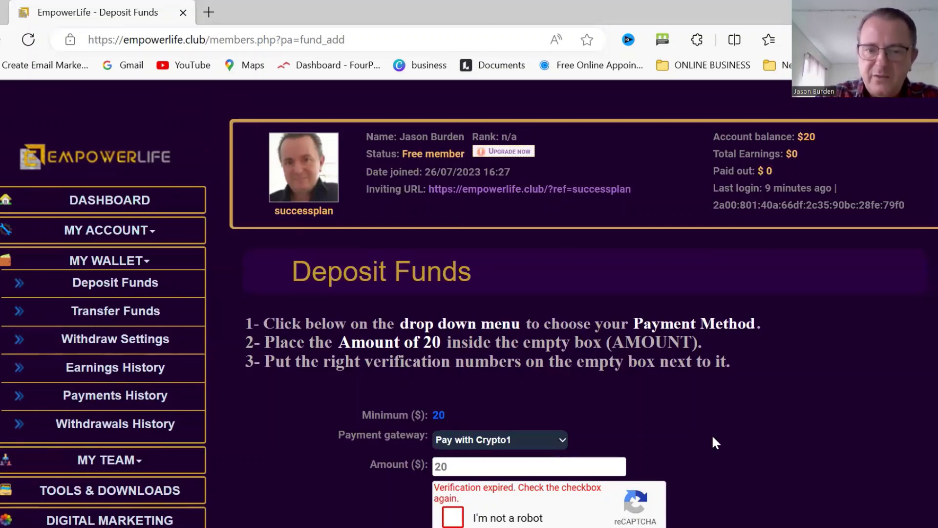
# - Return to Member home via the DASHBOARD sidebar link, leaving the deposit unsubmitted
pyautogui.click(123, 208)
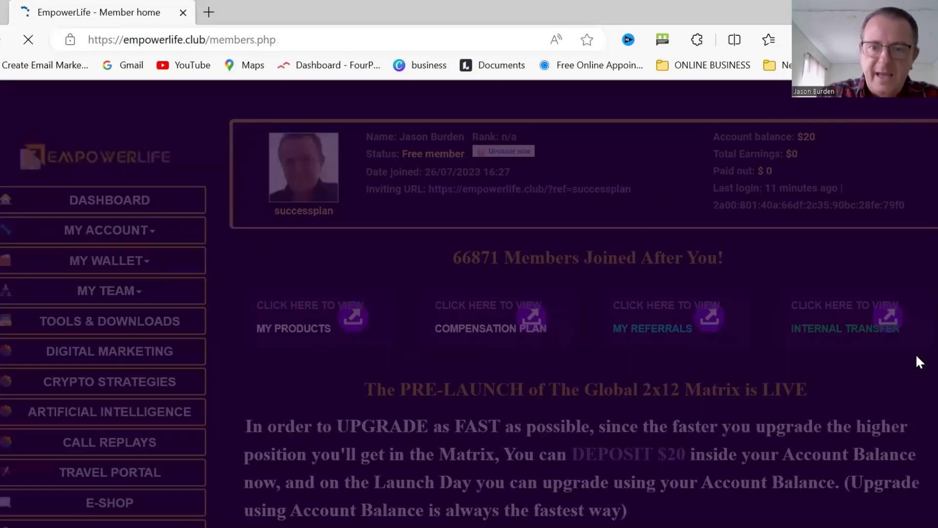